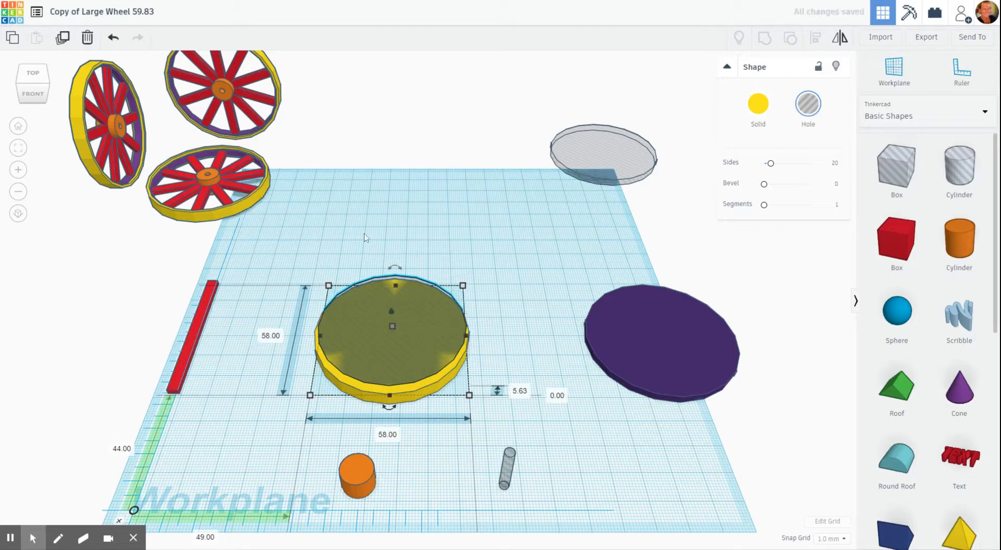
# - Center the yellow cylinder and the hole cylinder inside it on both horizontal axes, and group them into a ring
pyautogui.click(367, 235)
pyautogui.moveTo(313, 257); pyautogui.dragTo(348, 335)
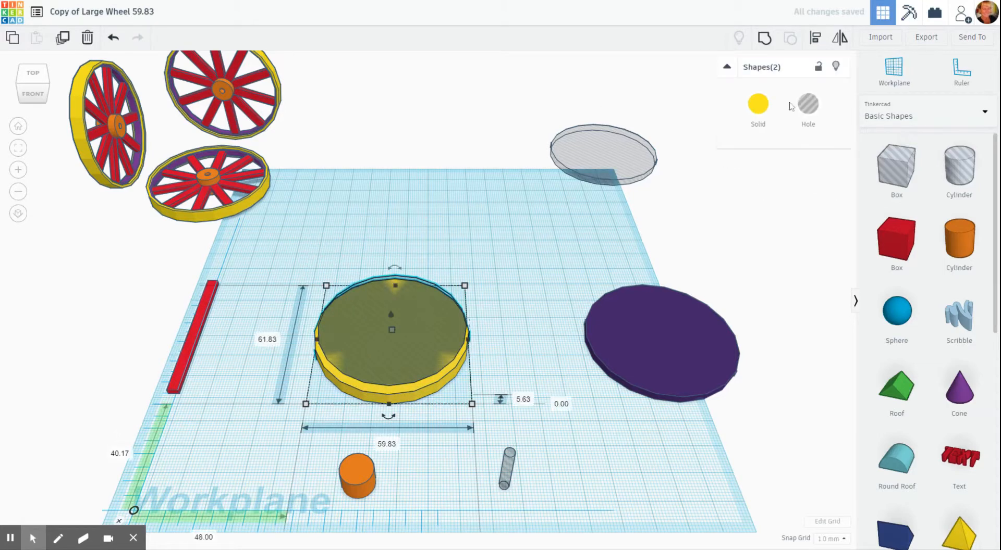
pyautogui.click(815, 37)
pyautogui.click(304, 340)
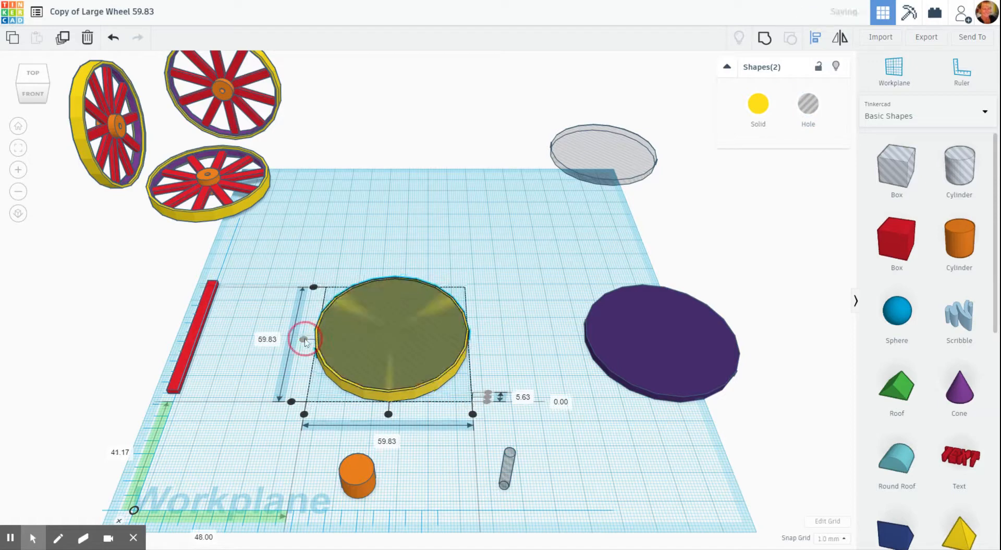
pyautogui.click(388, 414)
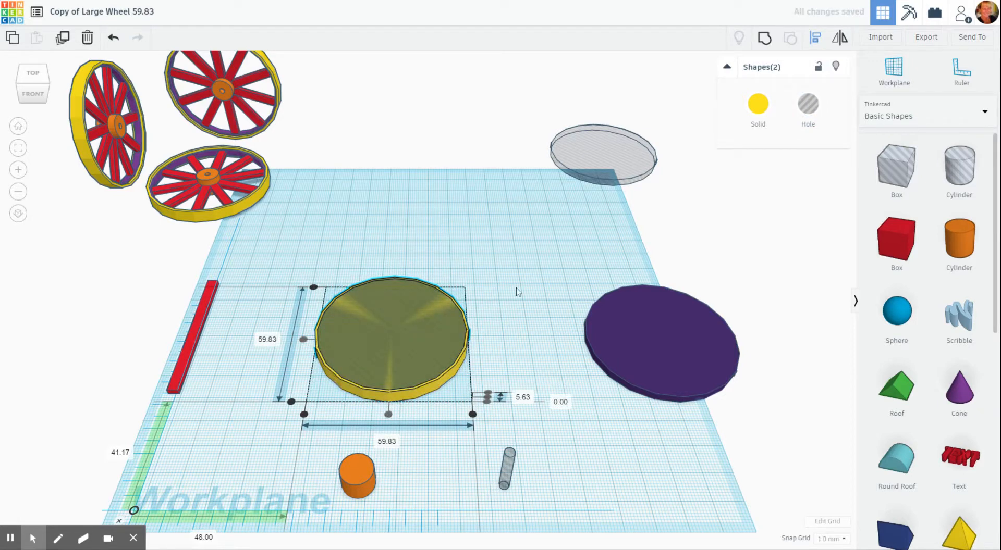
pyautogui.click(764, 38)
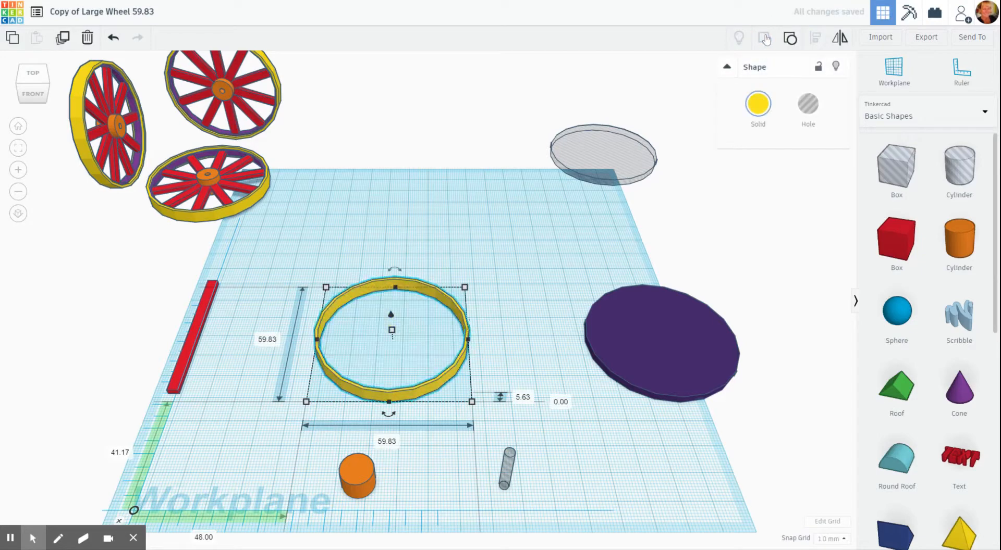
pyautogui.click(453, 123)
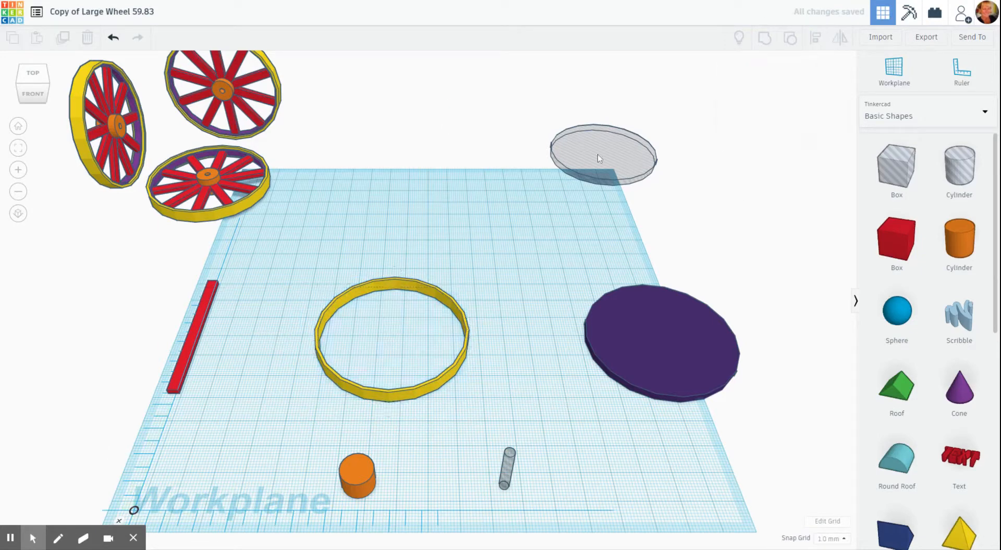
# - Move the remaining large hole cylinder onto the purple disc, center both horizontally in both directions, and group them into a ring
pyautogui.moveTo(598, 150); pyautogui.dragTo(652, 335)
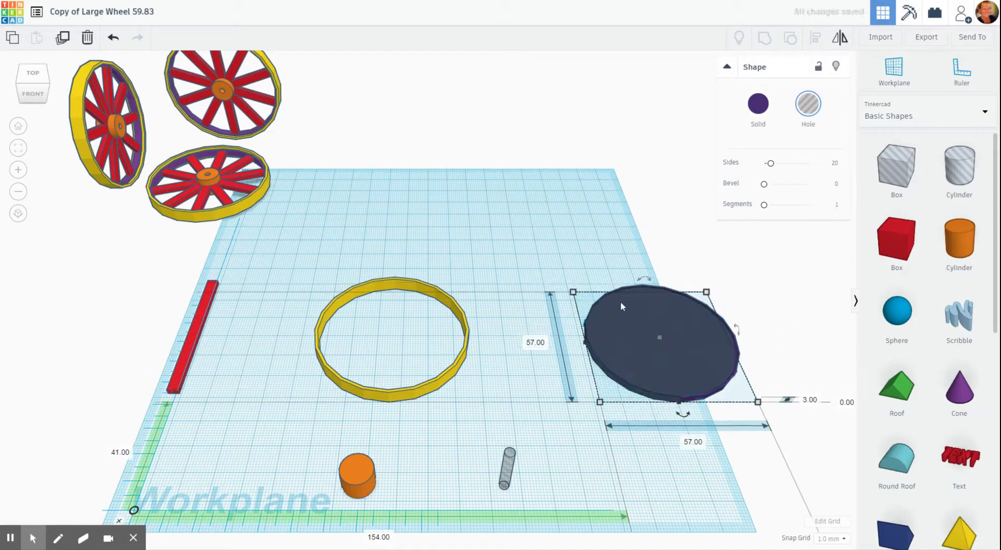
pyautogui.moveTo(582, 234); pyautogui.dragTo(638, 322)
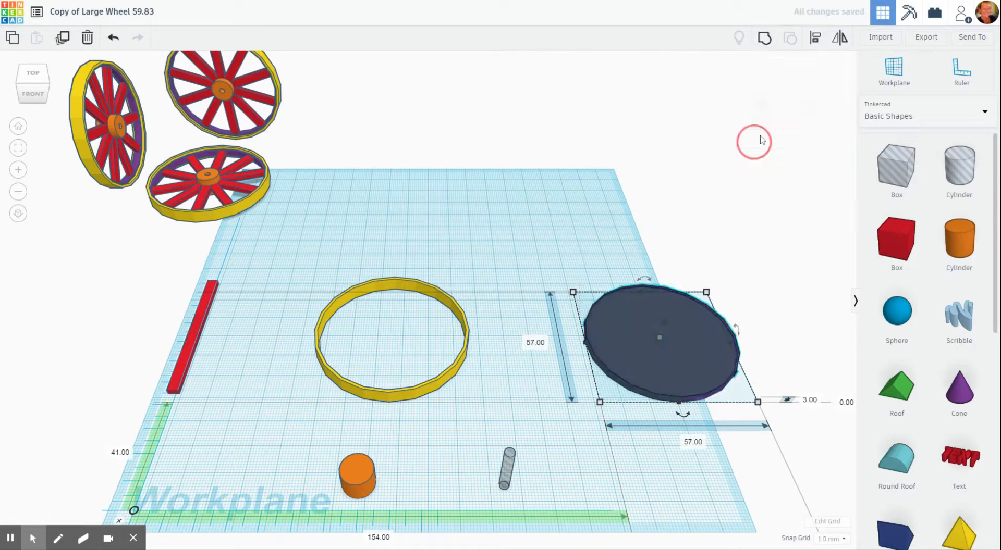
pyautogui.click(815, 38)
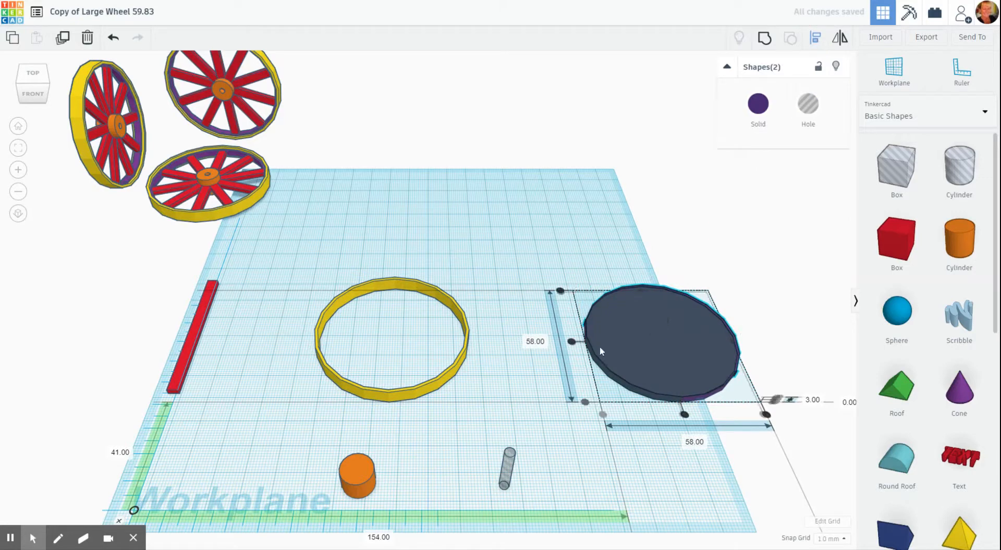
pyautogui.click(572, 342)
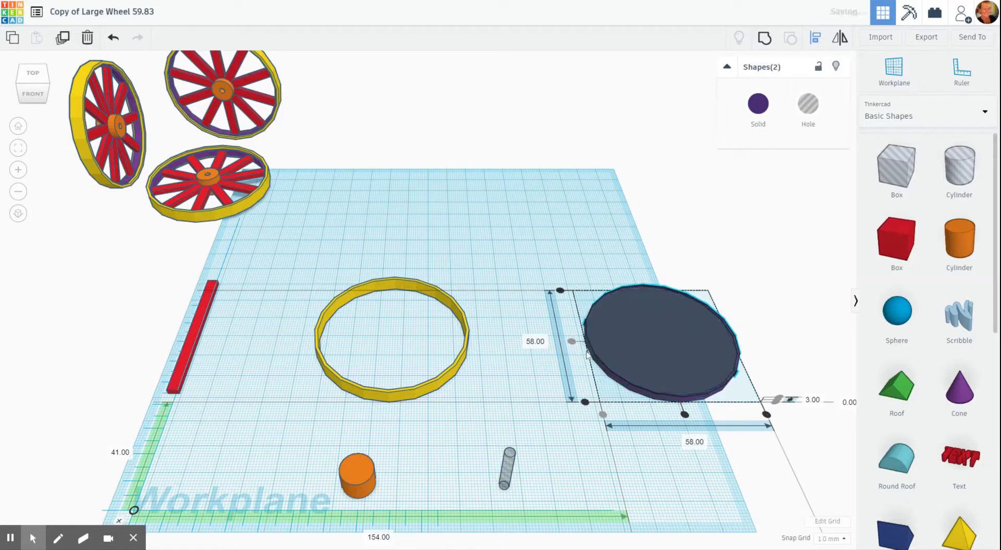
pyautogui.click(685, 415)
pyautogui.click(764, 38)
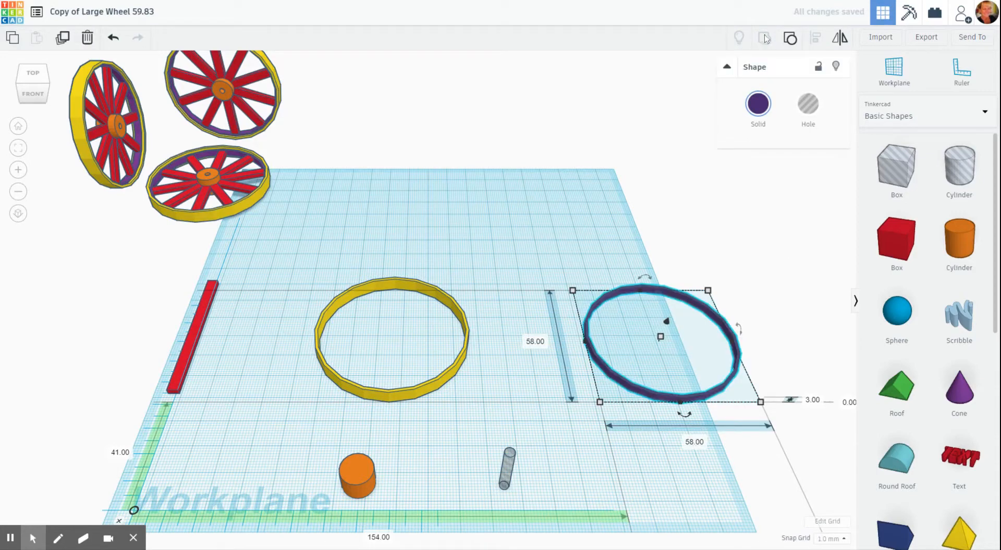
# - Move the purple ring sideways until it overlaps the yellow ring, 56 mm from the ruler's origin
pyautogui.press('Left')
pyautogui.press('Left')
pyautogui.press('Left')
pyautogui.press('Left')
pyautogui.press('Left')
pyautogui.press('Left')
pyautogui.press('Left')
pyautogui.press('Left')
pyautogui.press('Left')
pyautogui.press('Left')
pyautogui.press('Left')
pyautogui.press('Left')
pyautogui.press('Left')
pyautogui.press('Left')
pyautogui.press('Left')
pyautogui.press('Left')
pyautogui.press('Left')
pyautogui.press('Left')
pyautogui.press('Left')
pyautogui.press('Left')
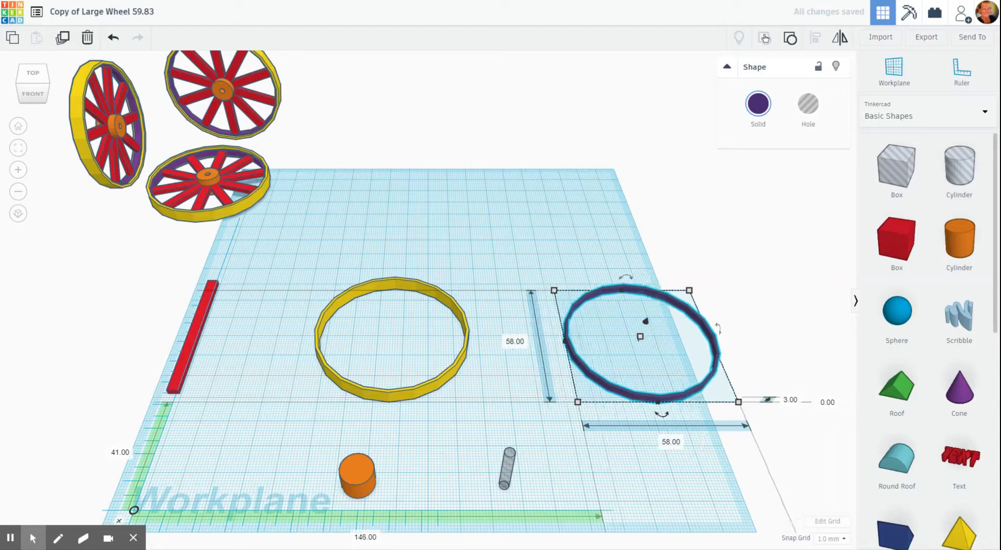
pyautogui.press('Left')
pyautogui.press('Left')
pyautogui.press('Left')
pyautogui.press('Left')
pyautogui.press('Left')
pyautogui.press('Left')
pyautogui.press('Left')
pyautogui.press('Left')
pyautogui.press('Left')
pyautogui.press('Left')
pyautogui.press('Left')
pyautogui.press('Left')
pyautogui.press('Left')
pyautogui.press('Left')
pyautogui.press('Left')
pyautogui.press('Left')
pyautogui.press('Left')
pyautogui.press('Left')
pyautogui.press('Left')
pyautogui.press('Left')
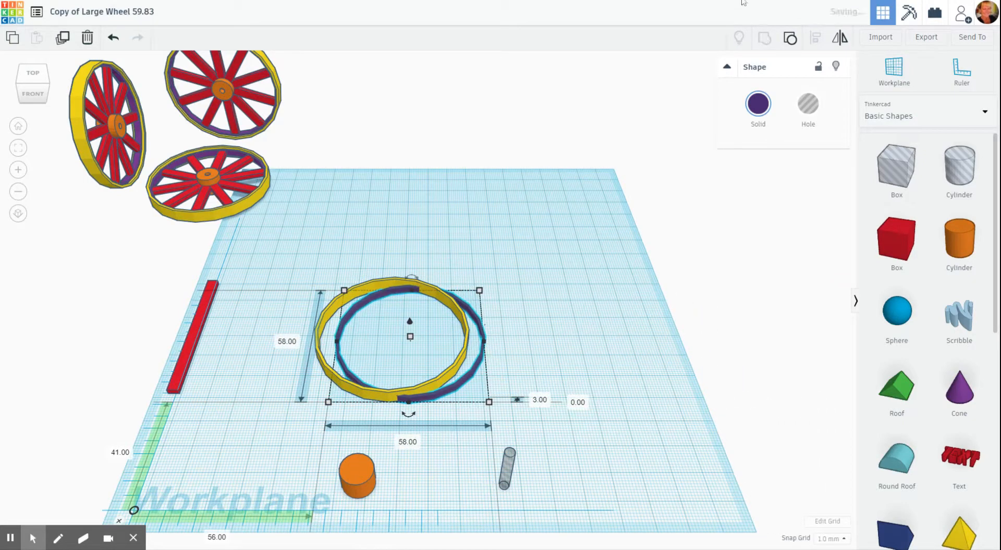
# - Center the purple and yellow rings on each other along both horizontal axes and in height
pyautogui.click(403, 197)
pyautogui.moveTo(319, 242); pyautogui.dragTo(382, 334)
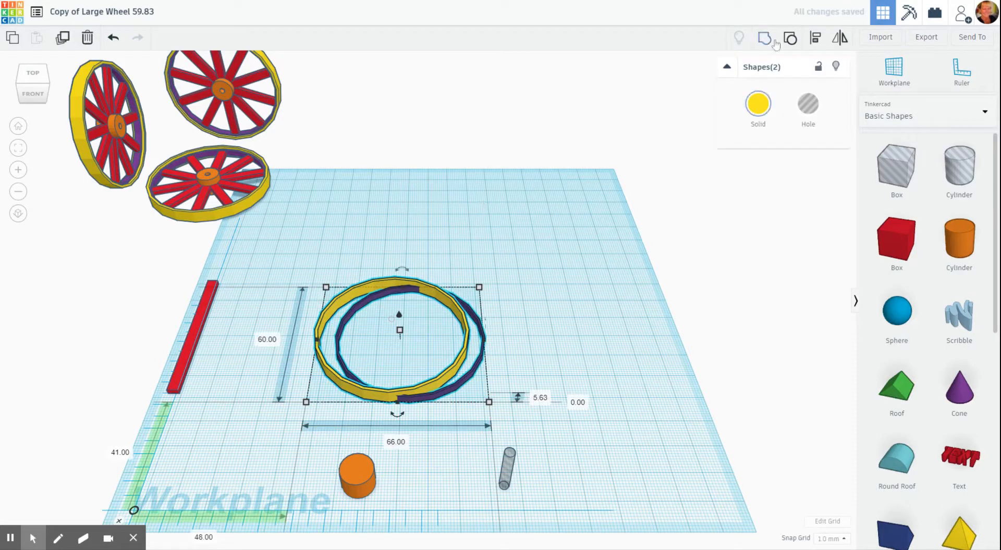
pyautogui.click(814, 37)
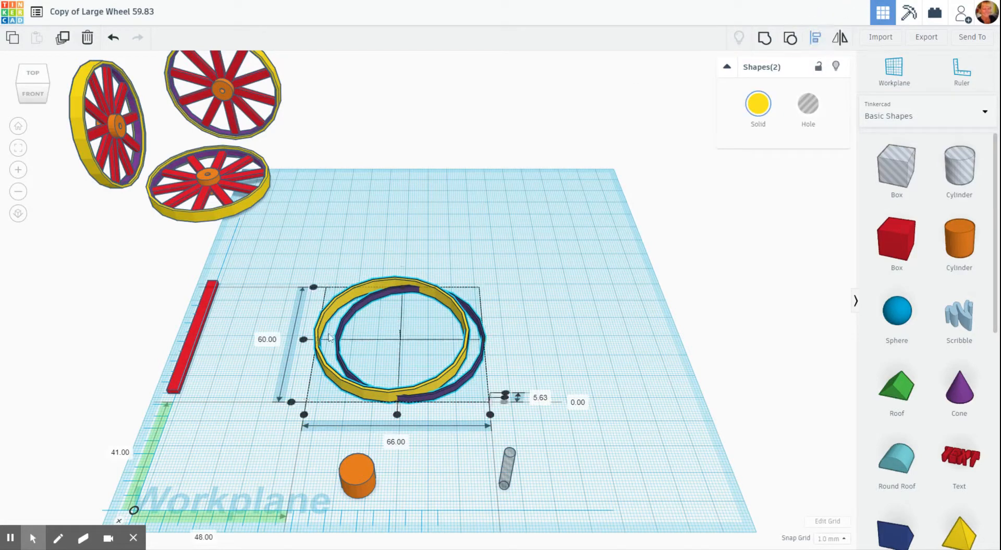
pyautogui.click(303, 340)
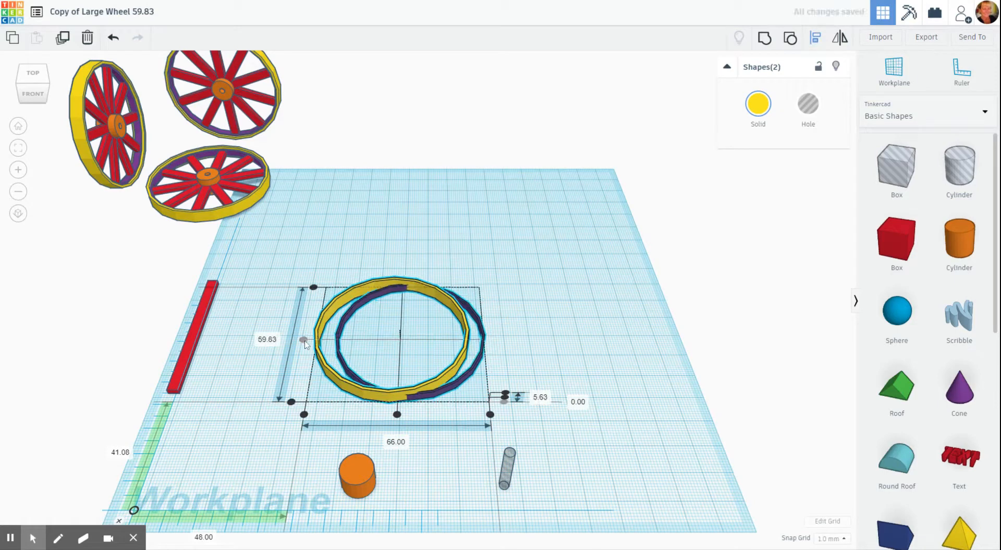
pyautogui.click(398, 416)
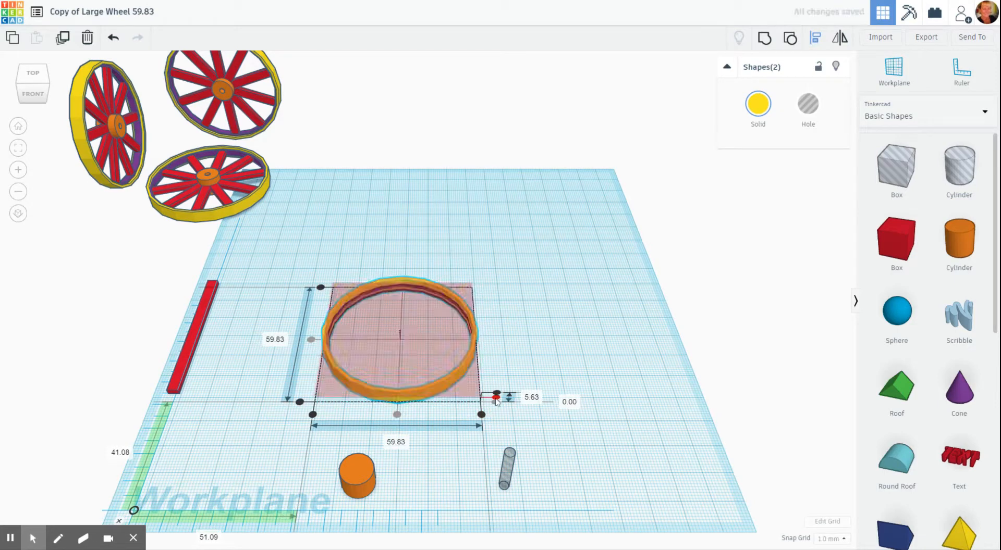
pyautogui.click(496, 398)
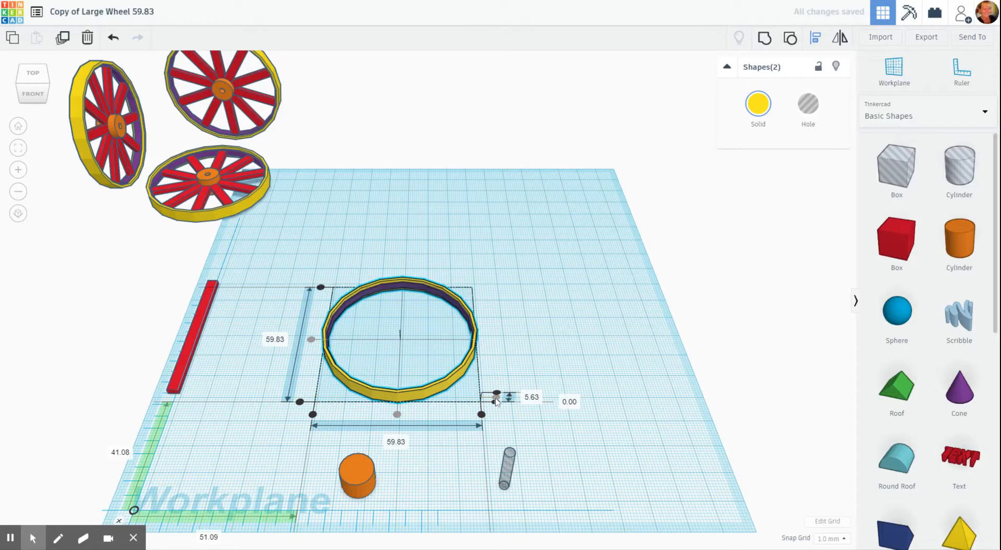
# - Group the two aligned rings into one rim and enable Multicolor to keep their original colors
pyautogui.click(764, 37)
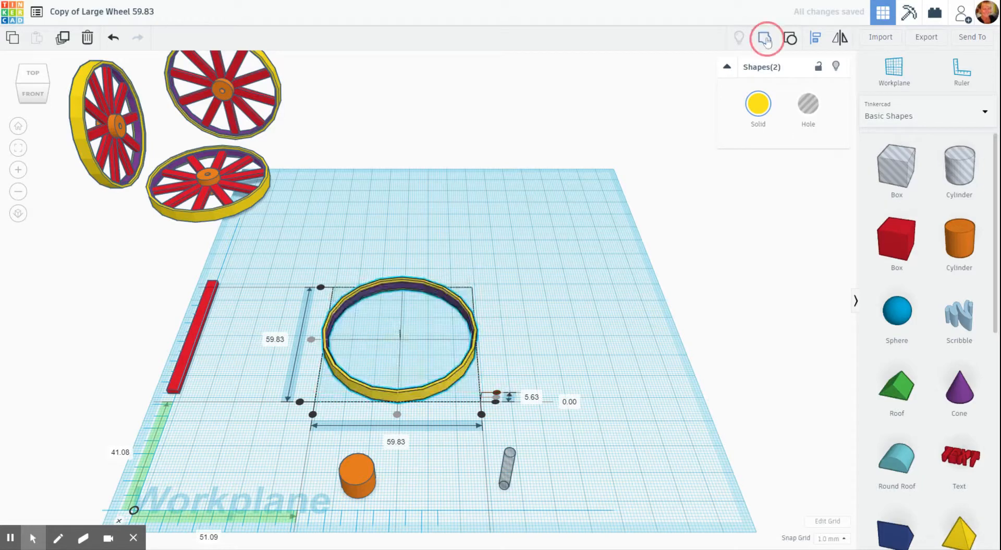
pyautogui.click(758, 104)
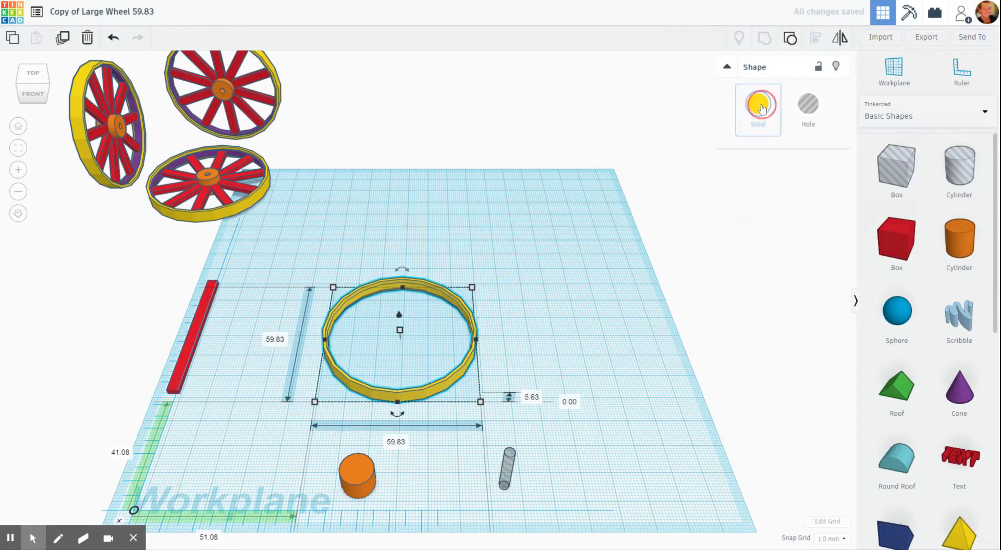
pyautogui.click(762, 248)
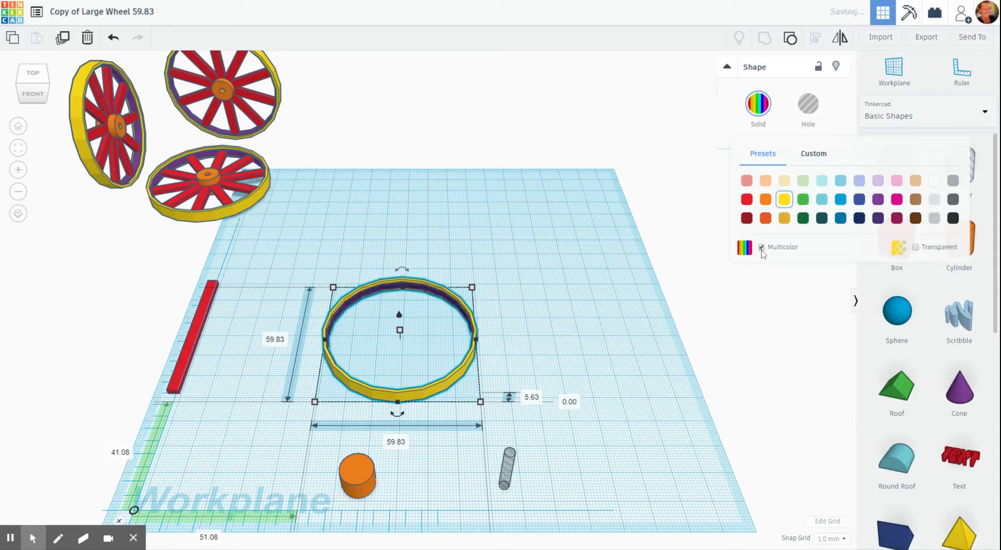
pyautogui.click(608, 233)
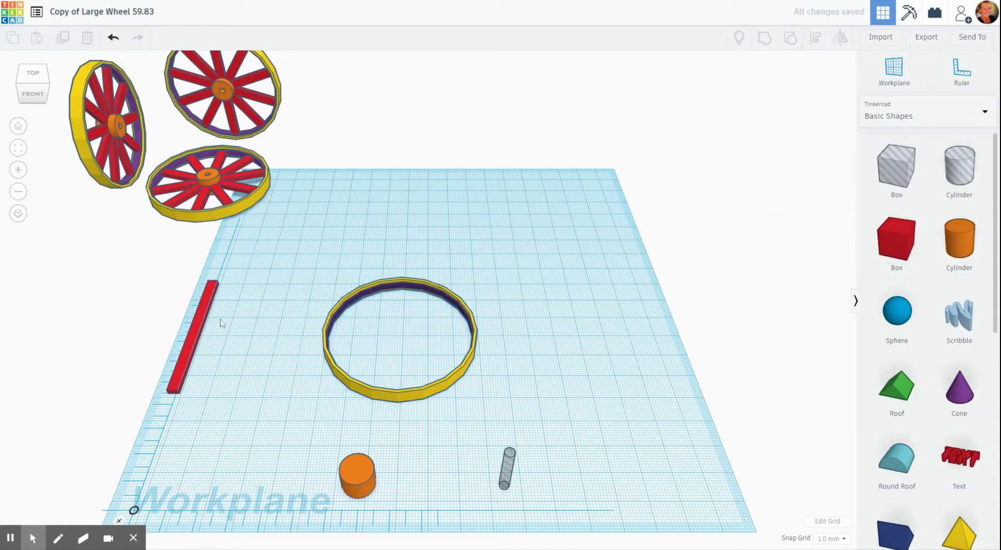
# - Move the red bar sideways into the middle of the rim, about 81 mm from the ruler's origin
pyautogui.click(197, 326)
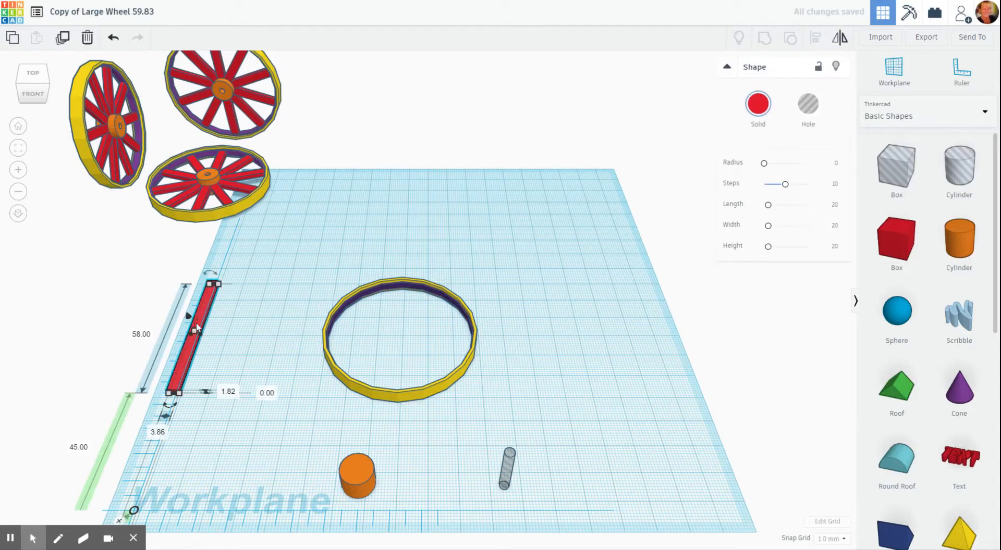
pyautogui.press('Right')
pyautogui.press('Right')
pyautogui.press('Right')
pyautogui.press('Right')
pyautogui.press('Right')
pyautogui.press('Right')
pyautogui.press('Right')
pyautogui.press('Right')
pyautogui.press('Right')
pyautogui.press('Right')
pyautogui.press('Right')
pyautogui.press('Right')
pyautogui.press('Right')
pyautogui.press('Right')
pyautogui.press('Right')
pyautogui.press('Right')
pyautogui.press('Right')
pyautogui.press('Right')
pyautogui.press('Right')
pyautogui.press('Right')
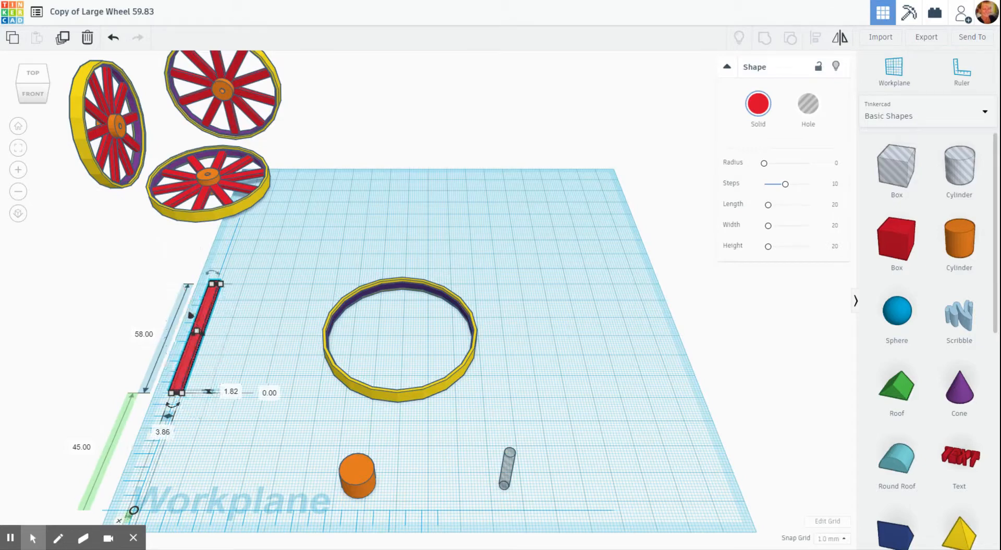
pyautogui.press('Right')
pyautogui.press('Right')
pyautogui.press('Right')
pyautogui.press('Right')
pyautogui.press('Right')
pyautogui.press('Right')
pyautogui.press('Right')
pyautogui.press('Right')
pyautogui.press('Right')
pyautogui.press('Right')
pyautogui.press('Right')
pyautogui.press('Right')
pyautogui.press('Right')
pyautogui.press('Right')
pyautogui.press('Right')
pyautogui.press('Right')
pyautogui.press('Right')
pyautogui.press('Right')
pyautogui.press('Right')
pyautogui.press('Right')
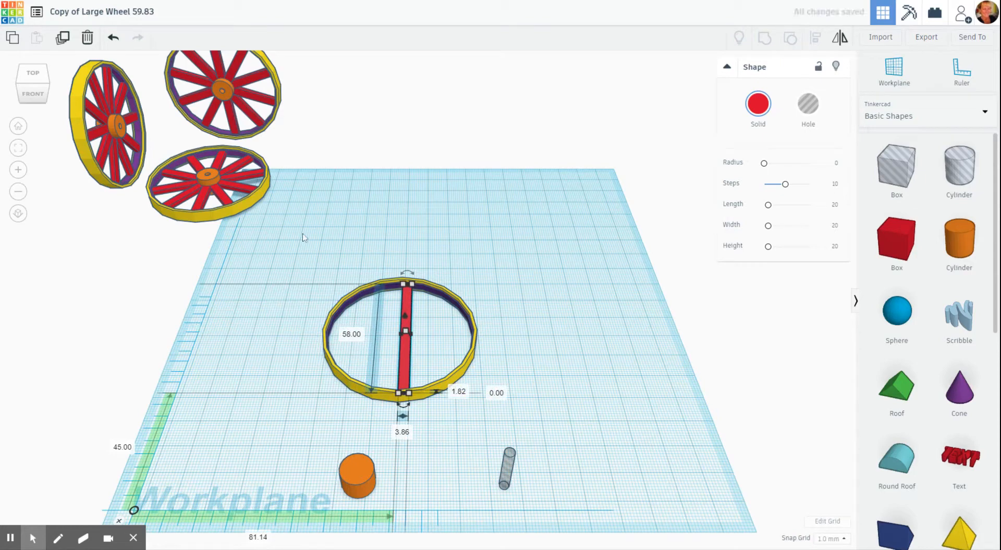
# - Center the red bar and the rim on each other along both horizontal axes and in height
pyautogui.click(344, 226)
pyautogui.moveTo(336, 263); pyautogui.dragTo(415, 329)
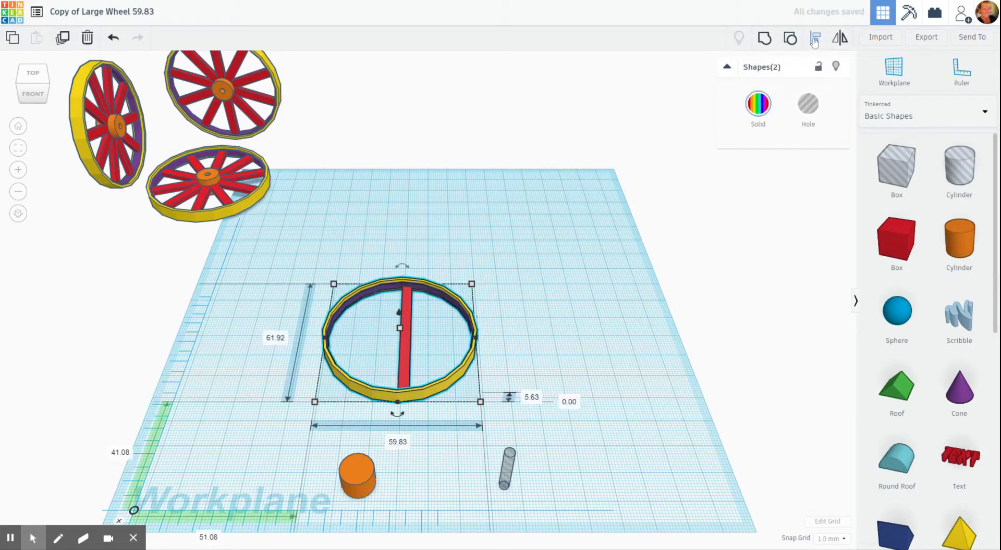
pyautogui.click(815, 37)
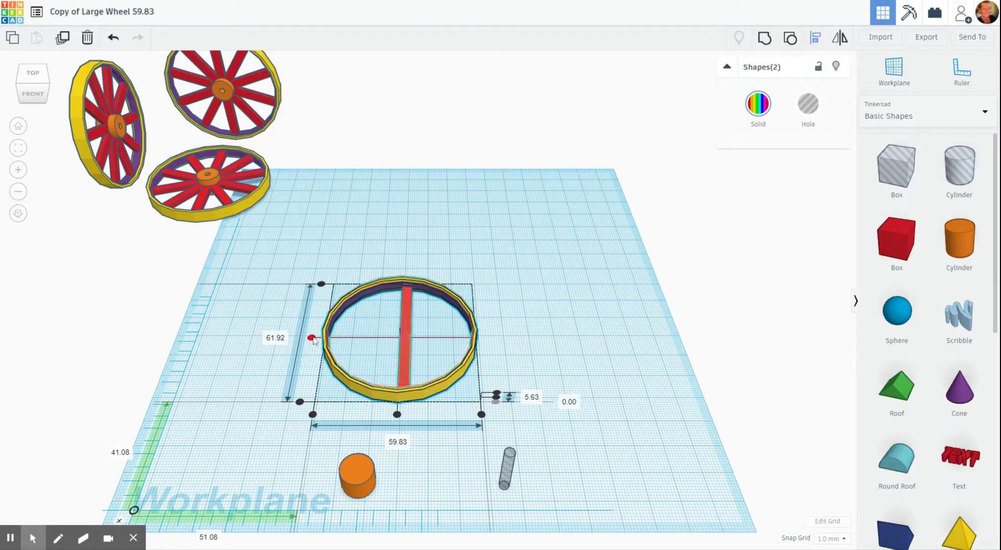
pyautogui.click(311, 338)
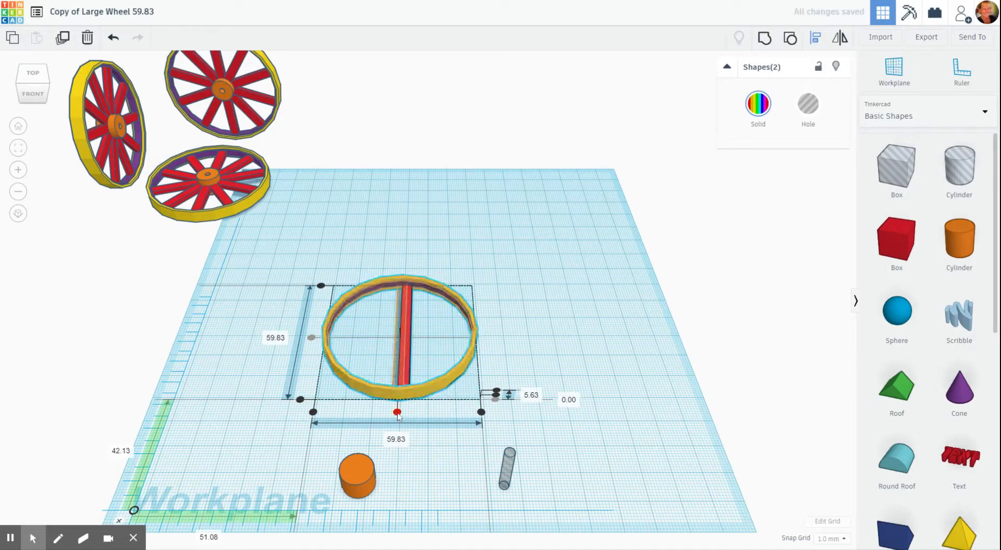
pyautogui.click(397, 413)
pyautogui.click(496, 396)
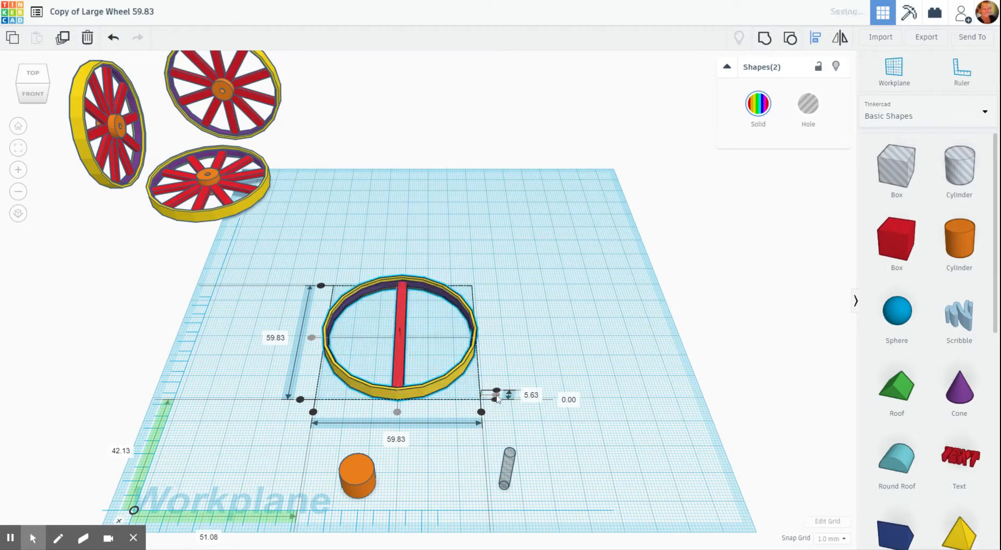
pyautogui.click(575, 230)
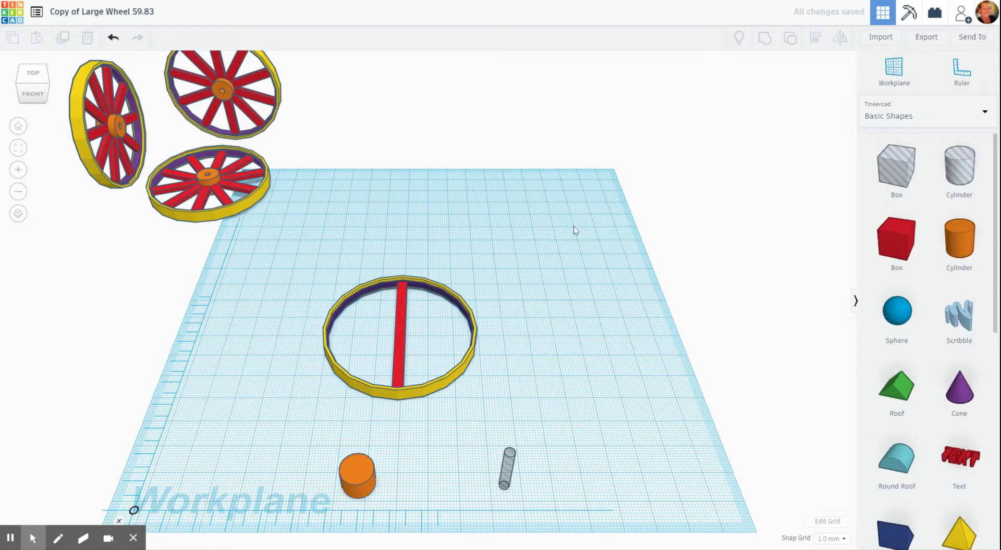
# - Duplicate the red bar in place, rotate the copy about its center, and repeat the rotated duplication until five bars form evenly spaced spokes
pyautogui.click(399, 332)
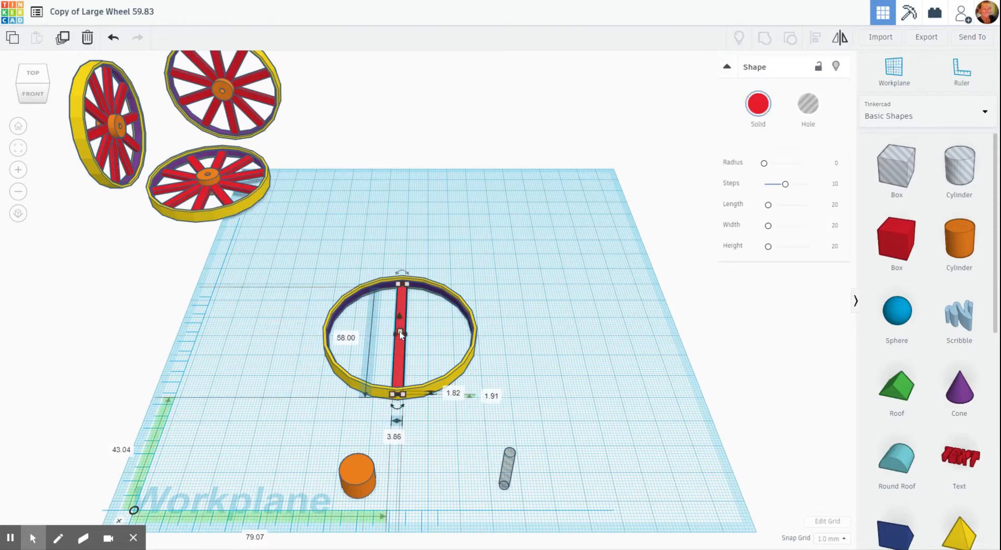
pyautogui.hotkey('ctrl', 'd')
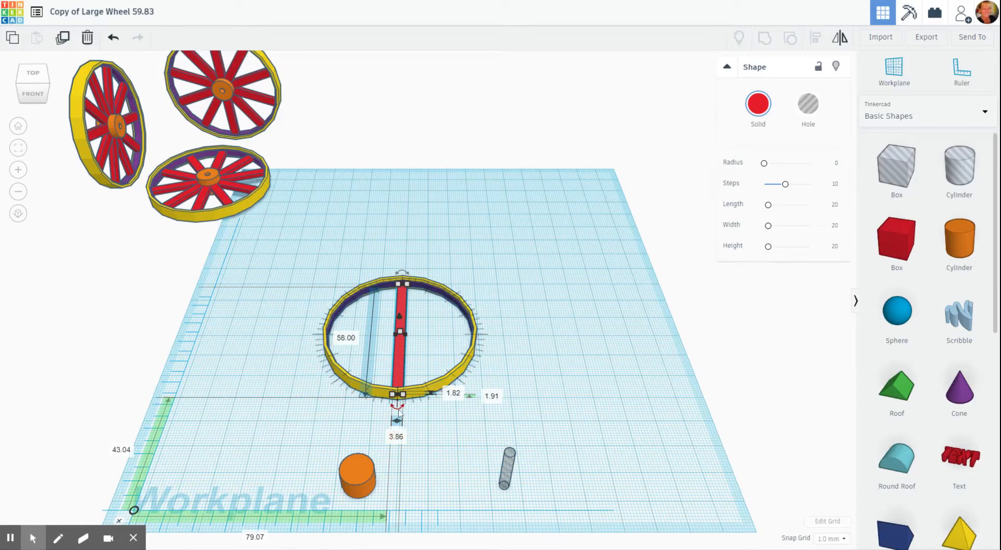
pyautogui.moveTo(398, 410); pyautogui.dragTo(271, 470)
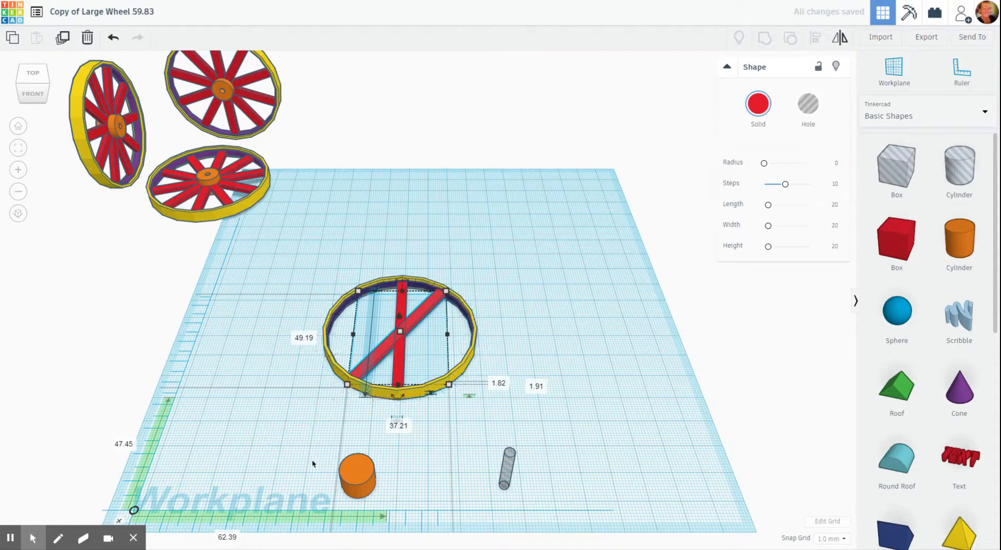
pyautogui.hotkey('ctrl', 'd')
pyautogui.hotkey('ctrl', 'd')
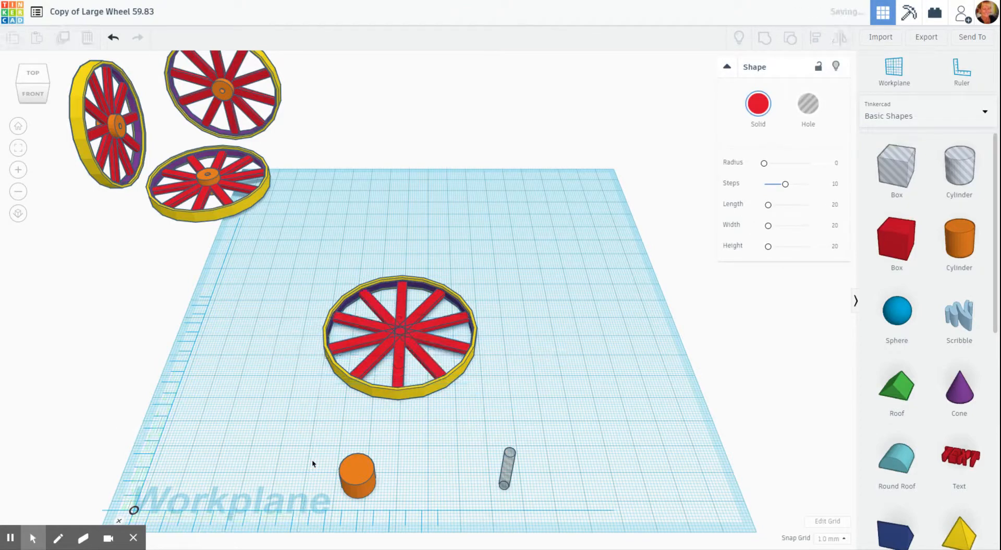
# - Group the rim and all five red spoke bars into a single wheel
pyautogui.click(461, 222)
pyautogui.moveTo(324, 232); pyautogui.dragTo(514, 423)
pyautogui.click(764, 37)
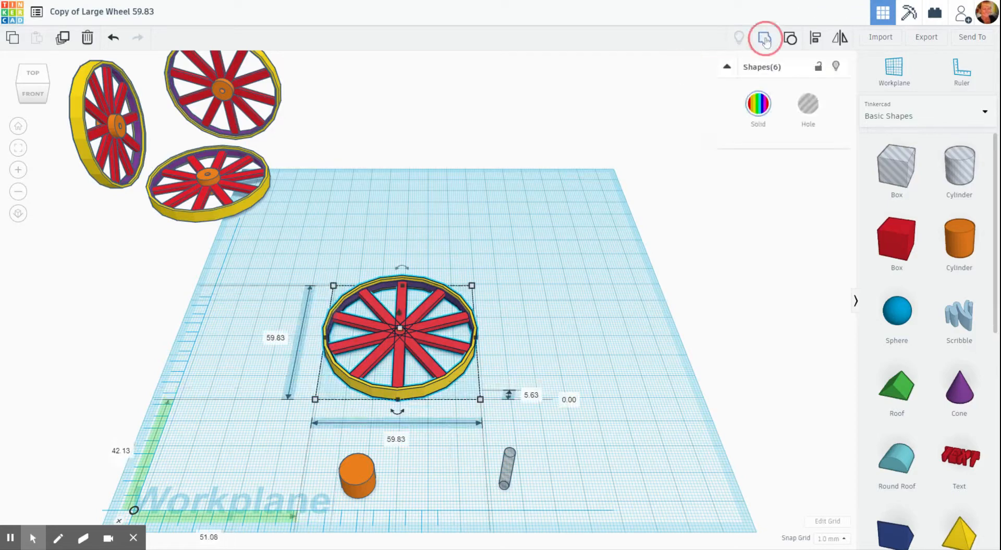
pyautogui.click(563, 244)
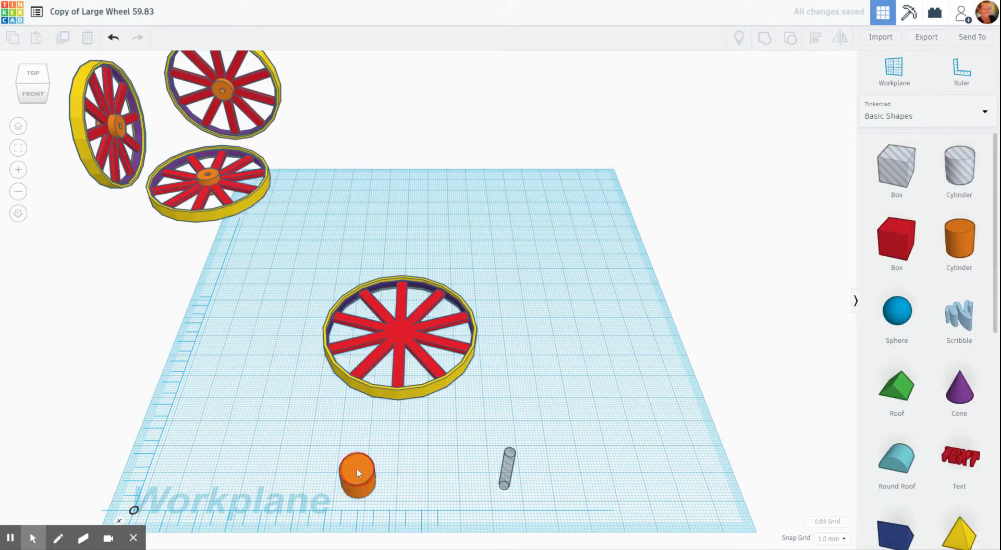
# - Move the orange cylinder into the middle of the spoked wheel and center the two along both horizontal axes and in height
pyautogui.moveTo(357, 470); pyautogui.dragTo(400, 333)
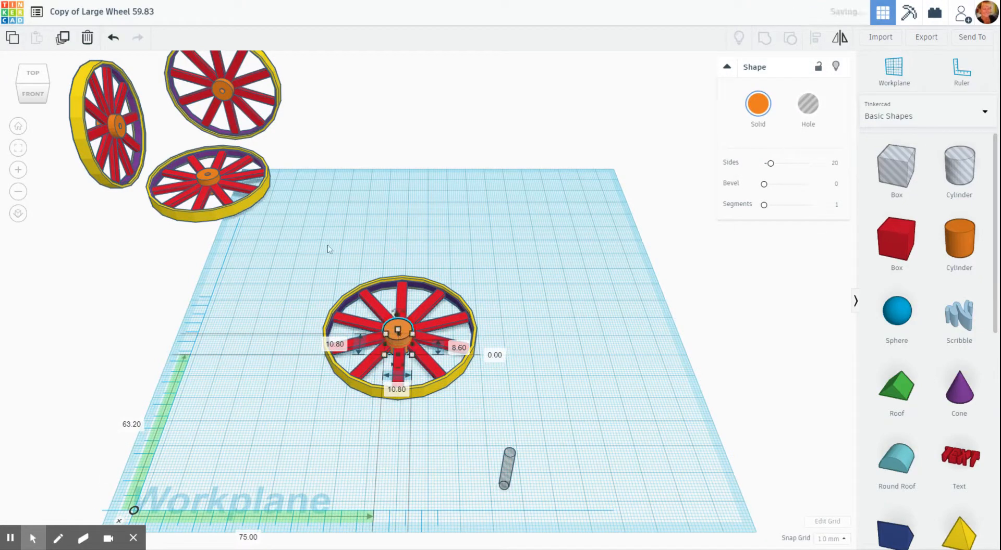
pyautogui.moveTo(319, 236); pyautogui.dragTo(479, 381)
pyautogui.click(814, 37)
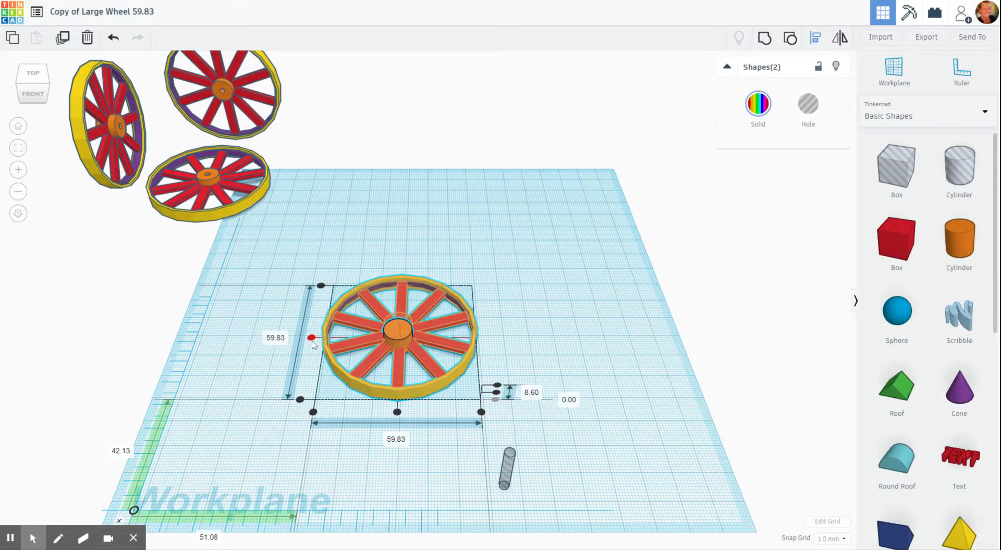
pyautogui.click(312, 338)
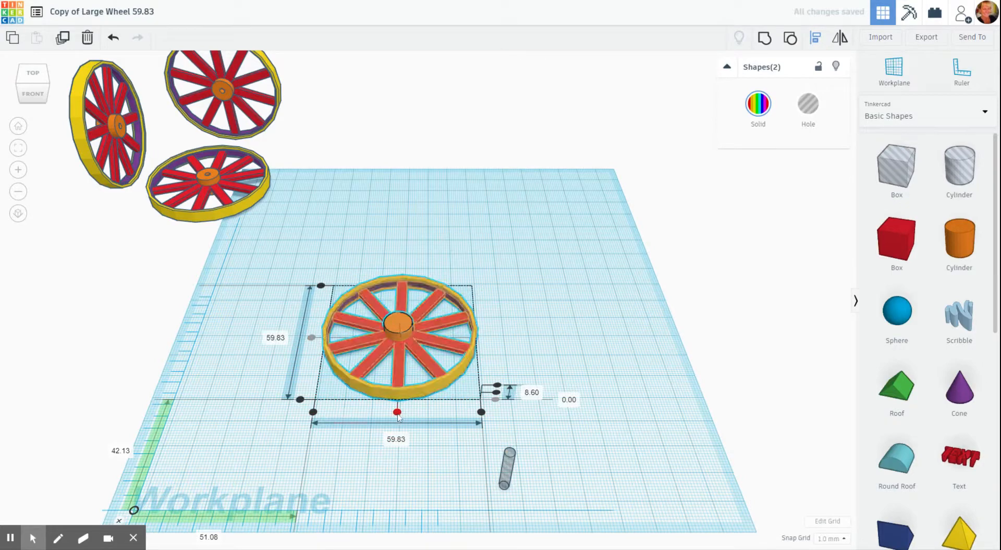
pyautogui.click(398, 413)
pyautogui.click(497, 394)
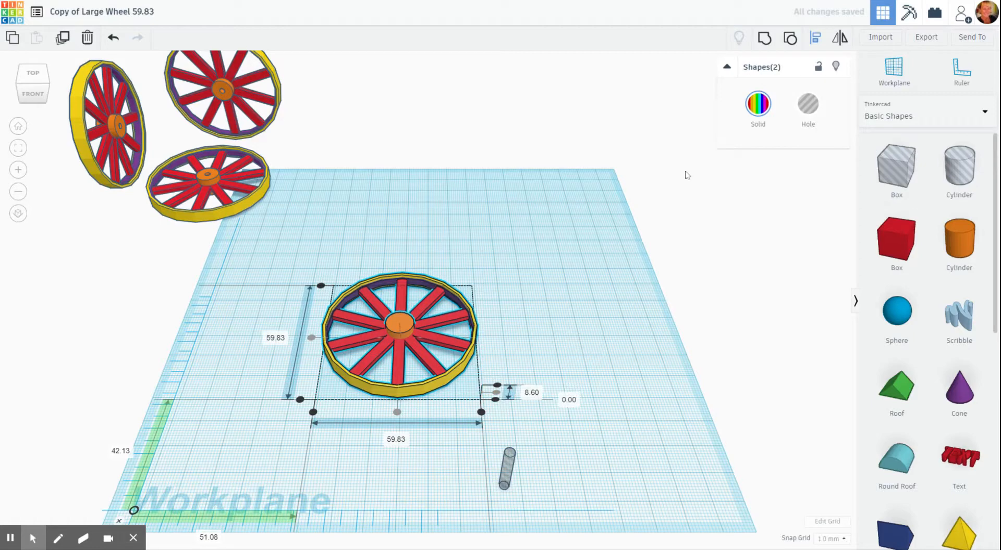
# - Group the orange hub cylinder with the spoked wheel
pyautogui.click(765, 37)
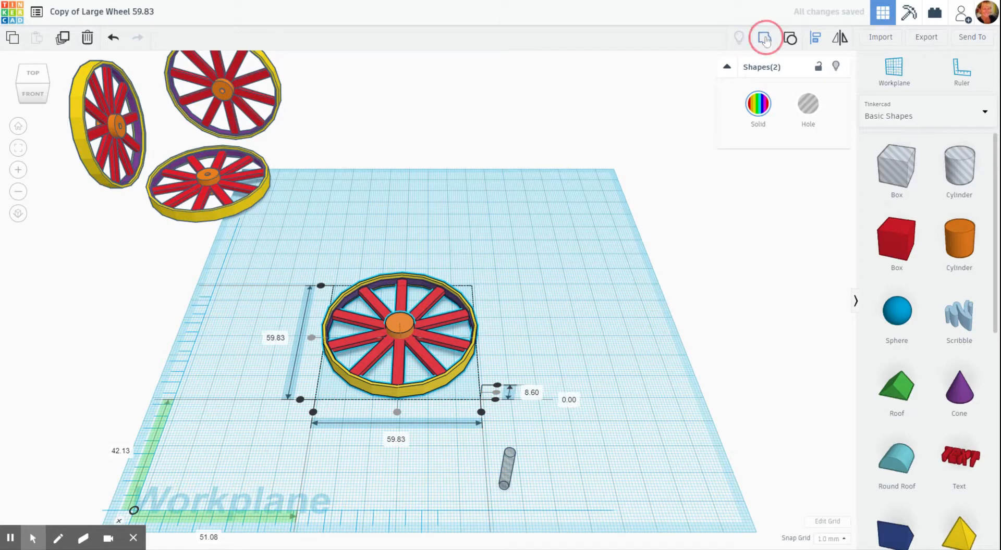
pyautogui.click(517, 338)
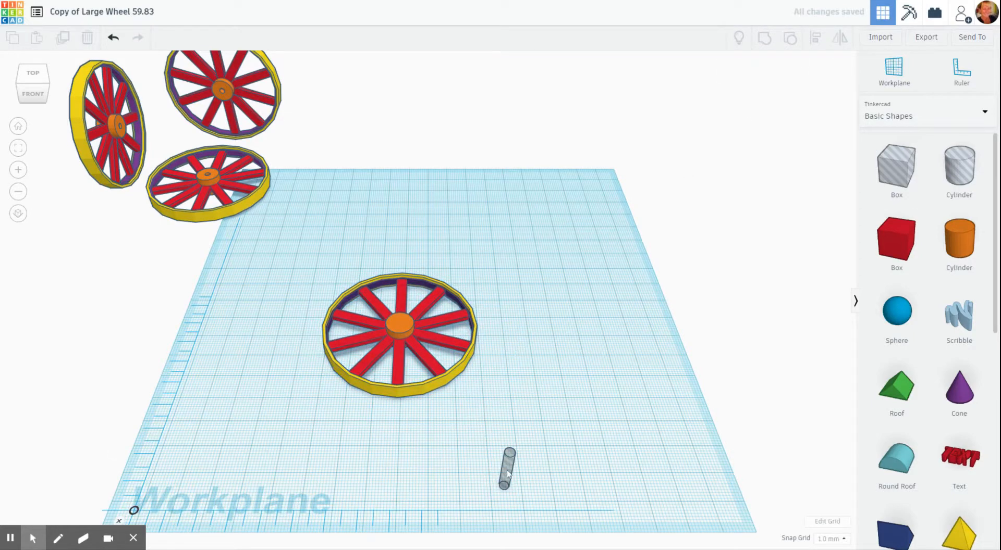
# - Move the thin gray hole cylinder onto the hub and center it with the wheel along both horizontal axes and in height
pyautogui.moveTo(508, 474); pyautogui.dragTo(399, 324)
pyautogui.click(369, 210)
pyautogui.moveTo(321, 238); pyautogui.dragTo(507, 385)
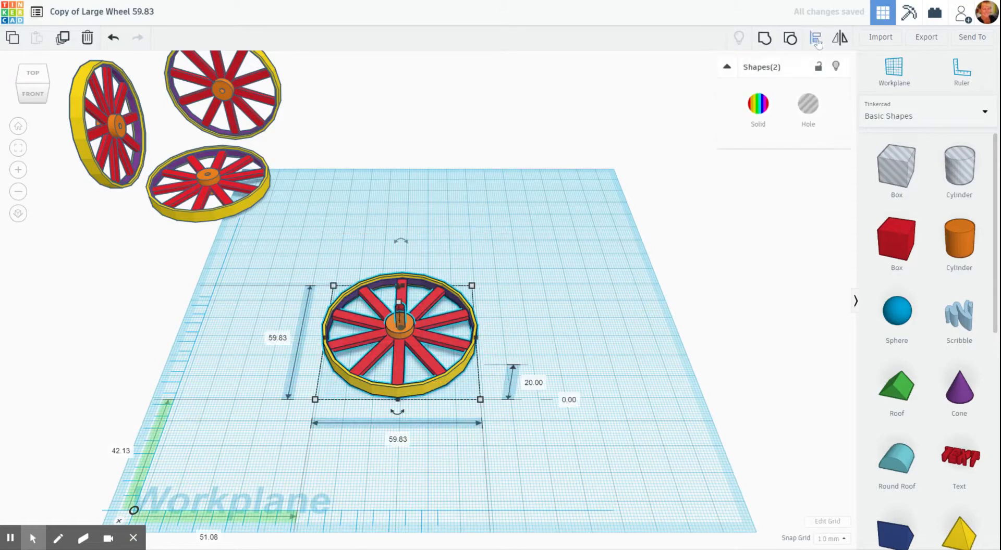
pyautogui.click(817, 39)
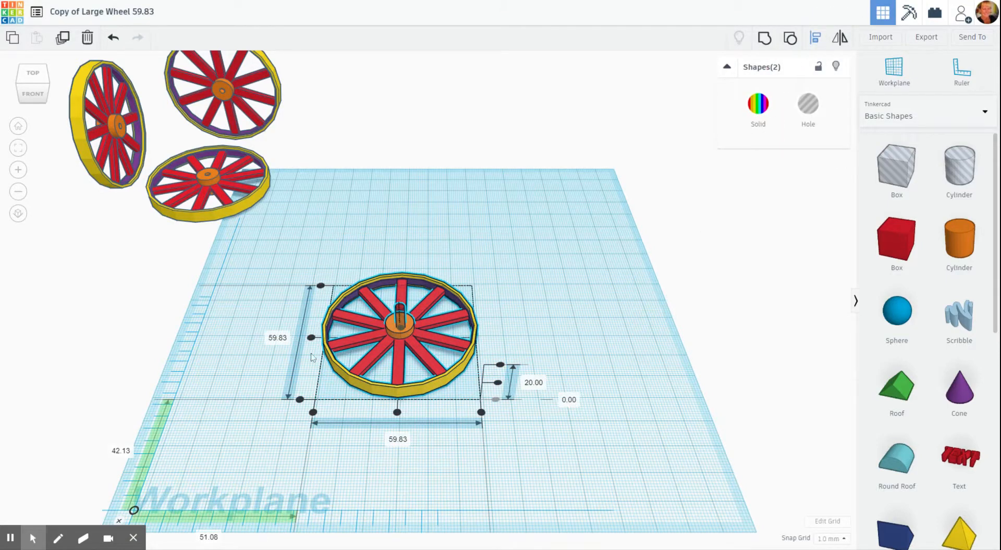
pyautogui.click(311, 337)
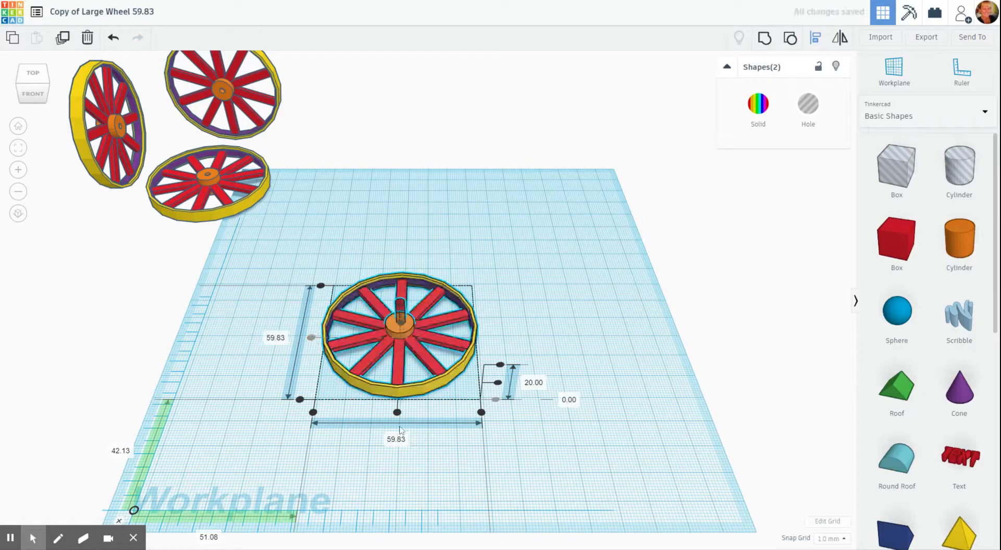
pyautogui.click(397, 412)
pyautogui.click(497, 383)
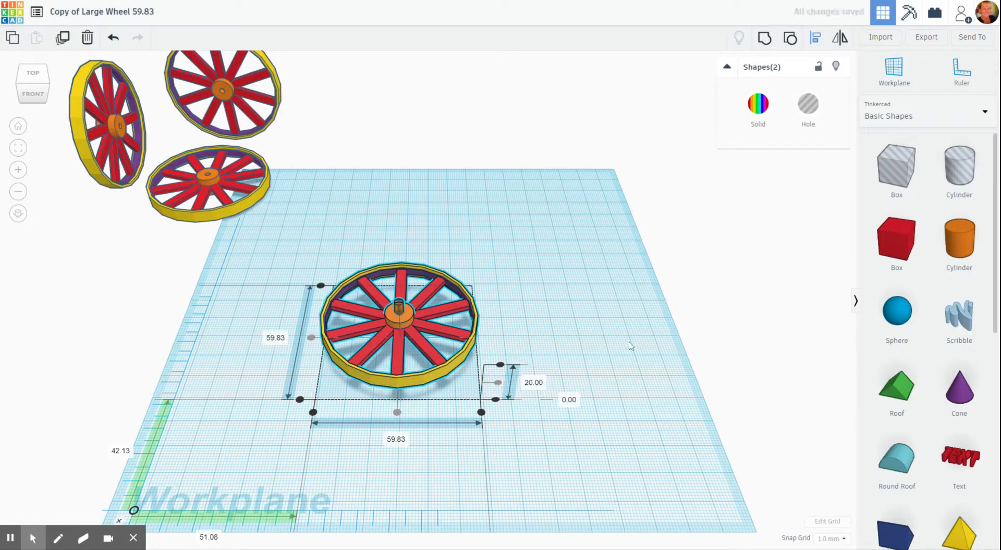
# - Group the hole cylinder with the wheel to cut the axle hole through the hub
pyautogui.click(764, 38)
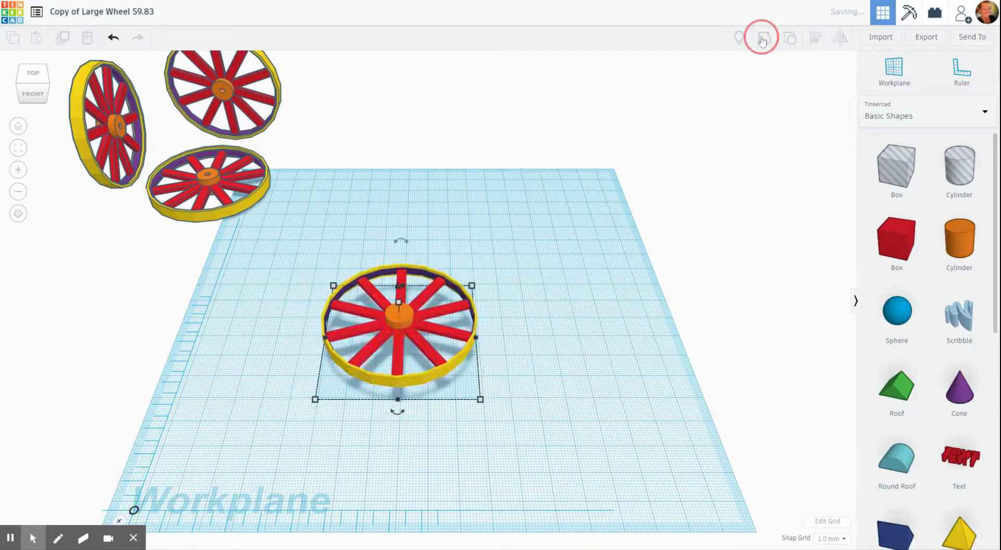
pyautogui.click(576, 238)
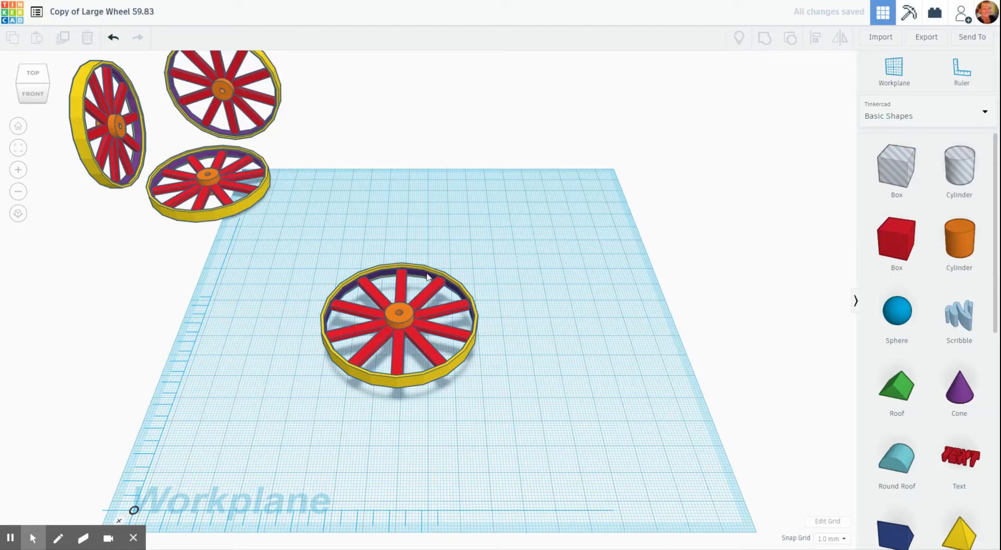
pyautogui.moveTo(417, 258); pyautogui.dragTo(418, 375, button='right')
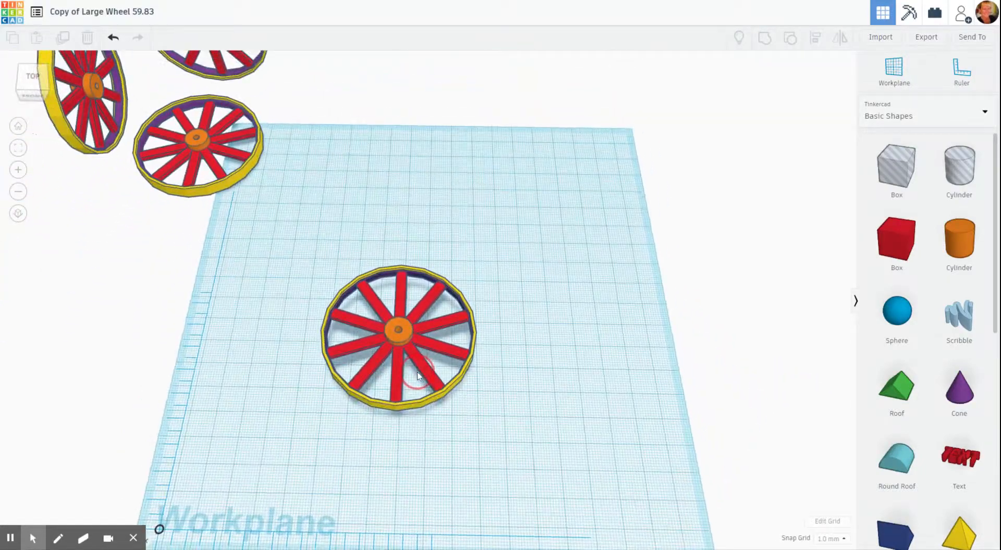